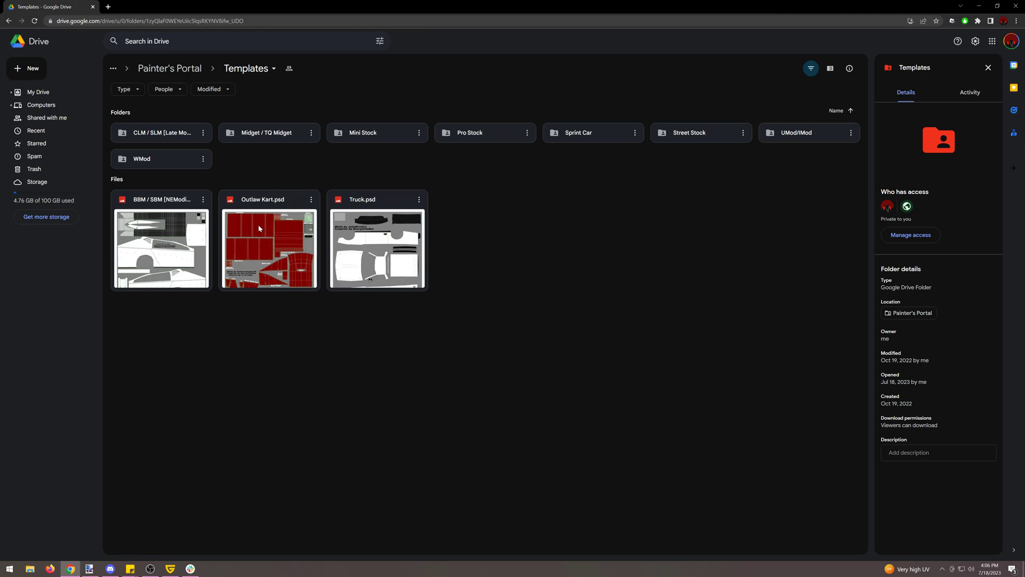
Preview Outlaw Kart.psd from the Google Drive Templates folder, then return to paint.net
{"action": "double_click", "coordinate": [179, 136]}
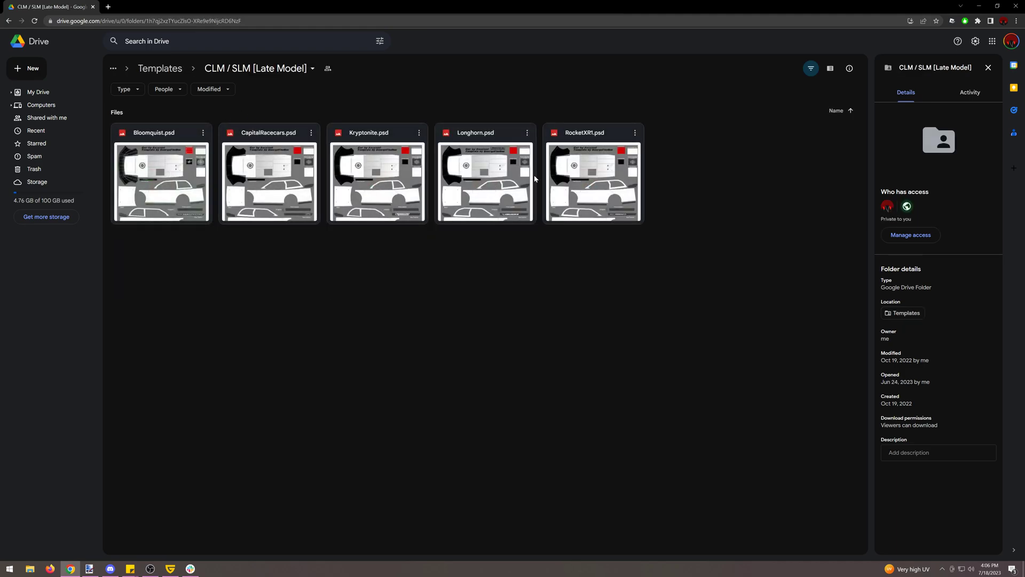
{"action": "left_click", "coordinate": [167, 71]}
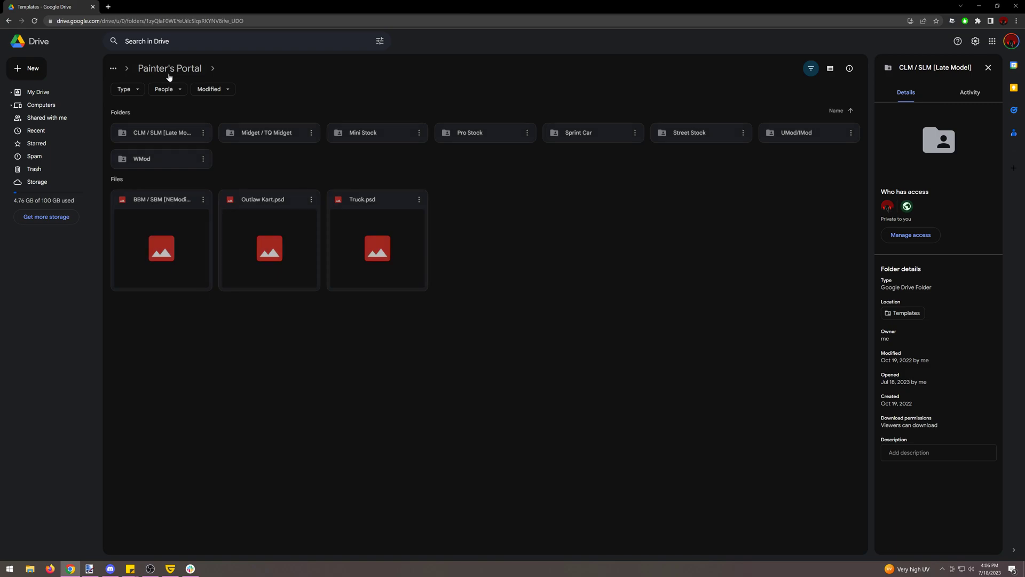
{"action": "double_click", "coordinate": [283, 267]}
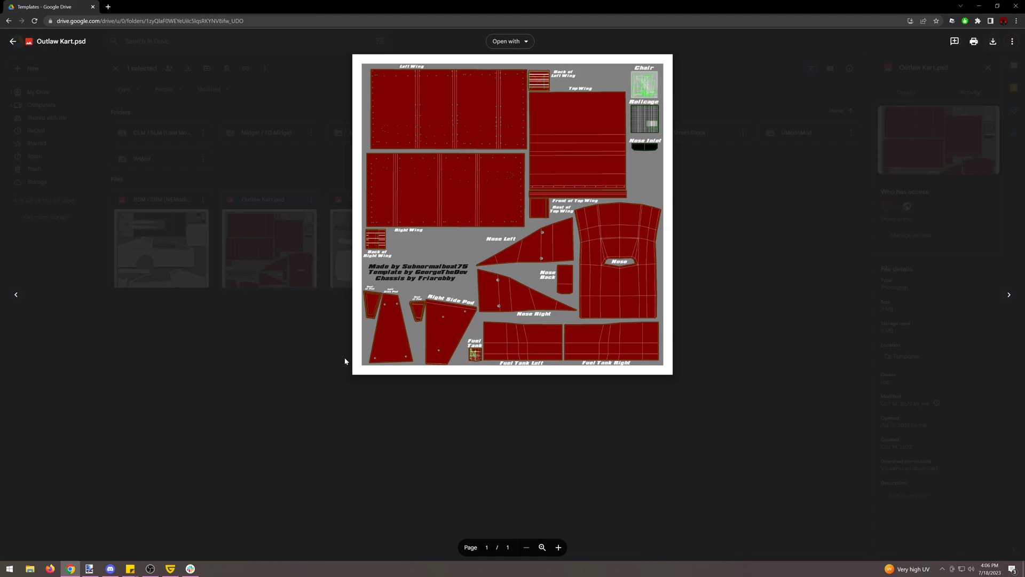
{"action": "left_click", "coordinate": [89, 569]}
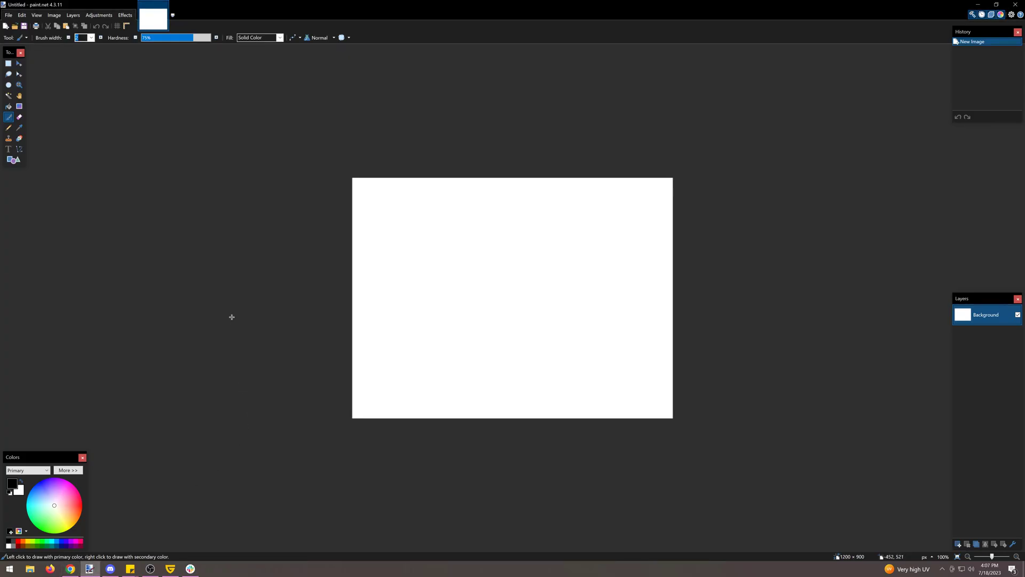
Open RocketXR1.psd from Roblox Paint Schemes > 2023 freeplay > Templates > Late Model
{"action": "left_click", "coordinate": [9, 14]}
{"action": "left_click", "coordinate": [19, 35]}
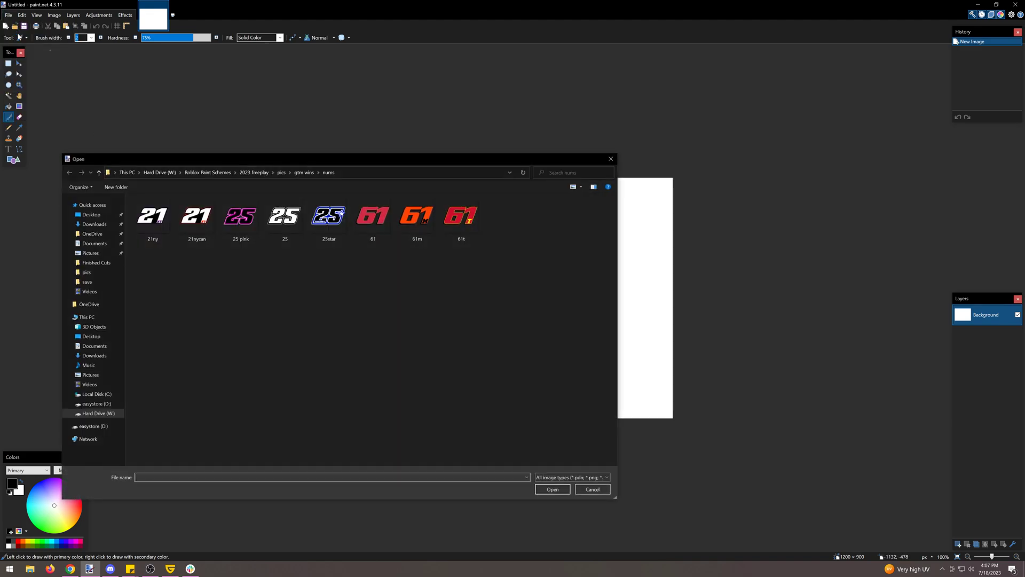
{"action": "left_click", "coordinate": [209, 172]}
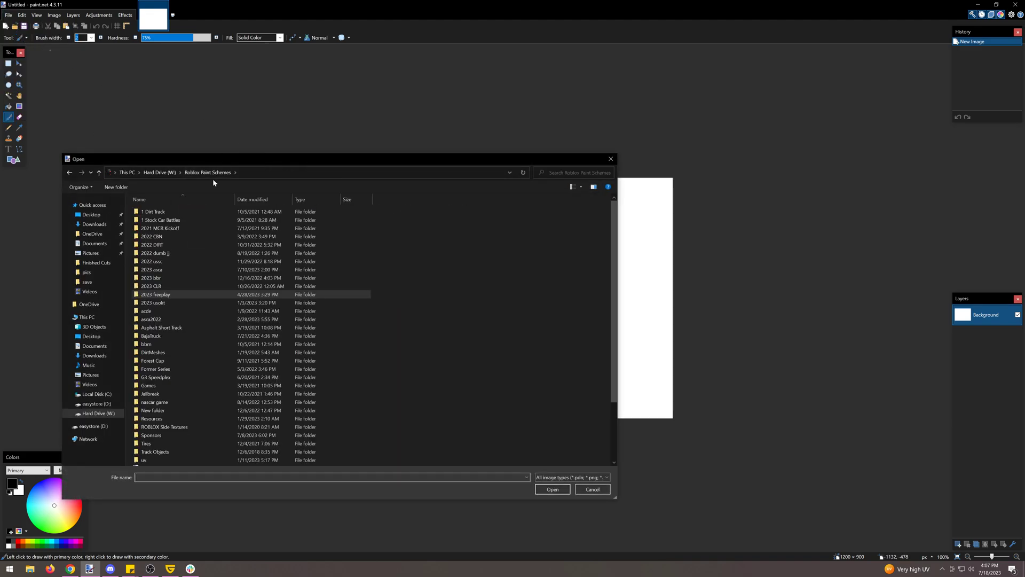
{"action": "double_click", "coordinate": [198, 294]}
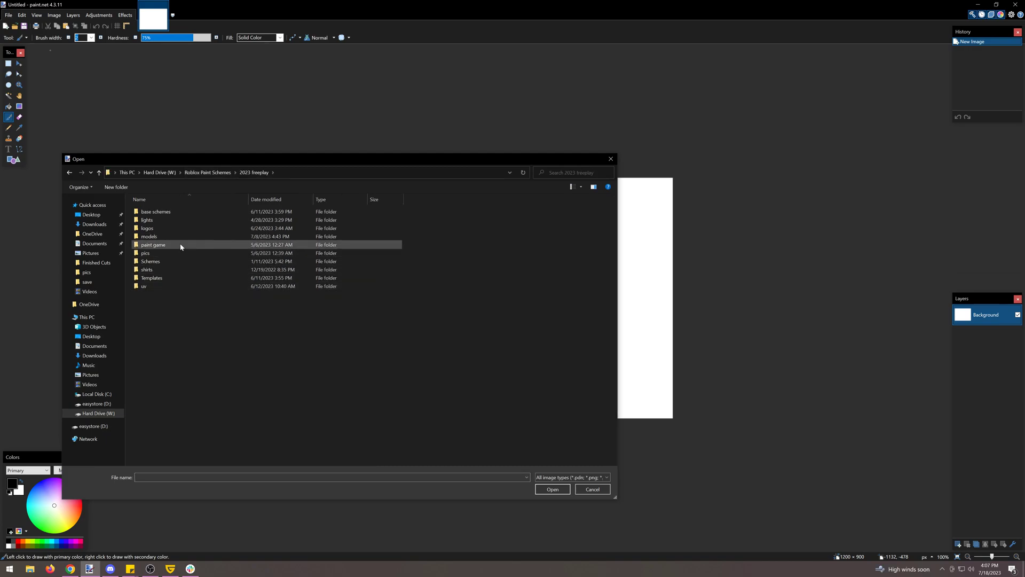
{"action": "double_click", "coordinate": [170, 278]}
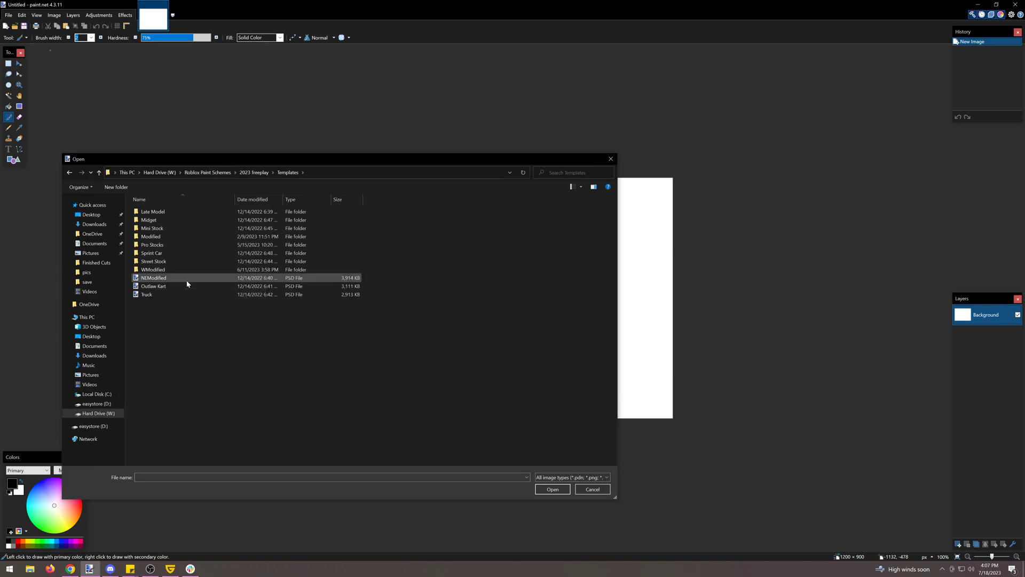
{"action": "double_click", "coordinate": [168, 214]}
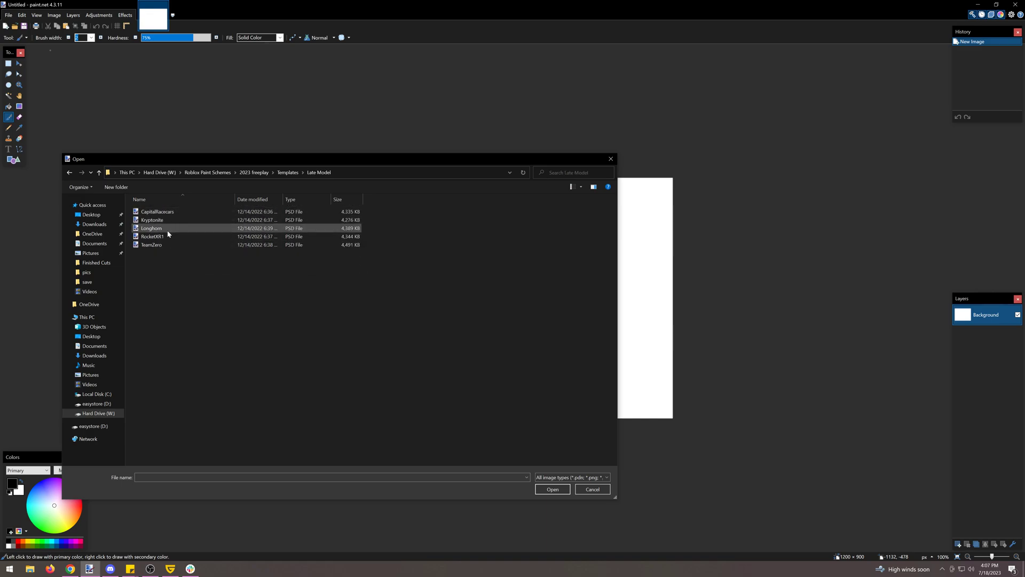
{"action": "double_click", "coordinate": [167, 238]}
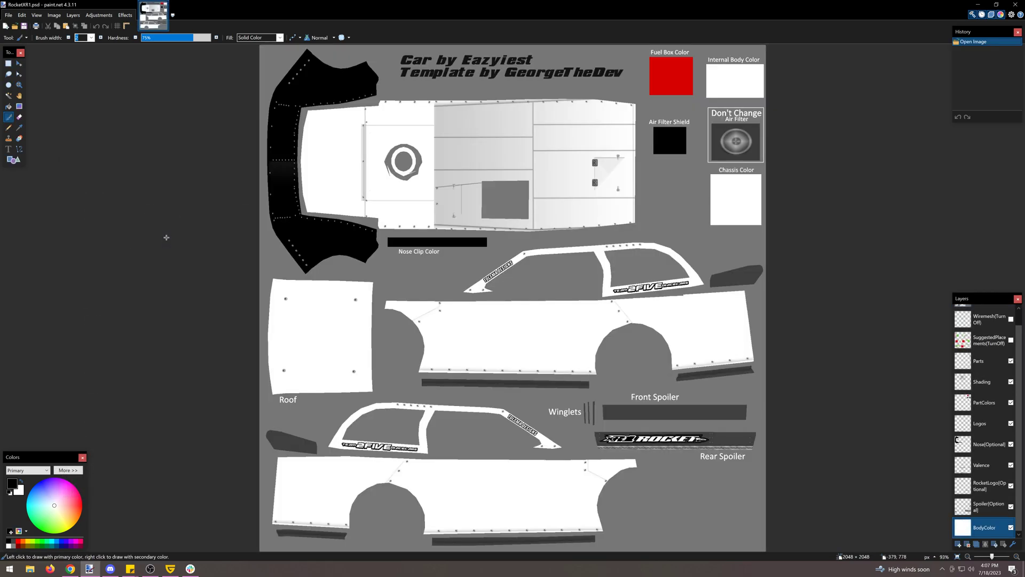
Box-select the TOLSMA and Team 2FIVE logos and a side strip, then deselect and return to Chrome
{"action": "left_click", "coordinate": [8, 63]}
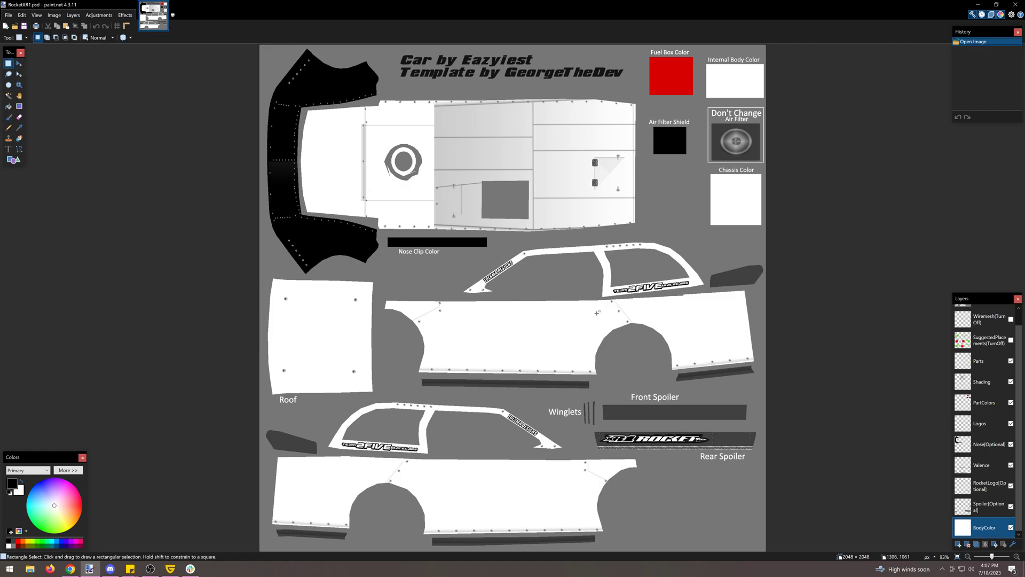
{"action": "left_click_drag", "start_coordinate": [517, 258], "coordinate": [481, 285]}
{"action": "left_click_drag", "start_coordinate": [503, 409], "coordinate": [539, 438]}
{"action": "left_click_drag", "start_coordinate": [607, 297], "coordinate": [692, 277]}
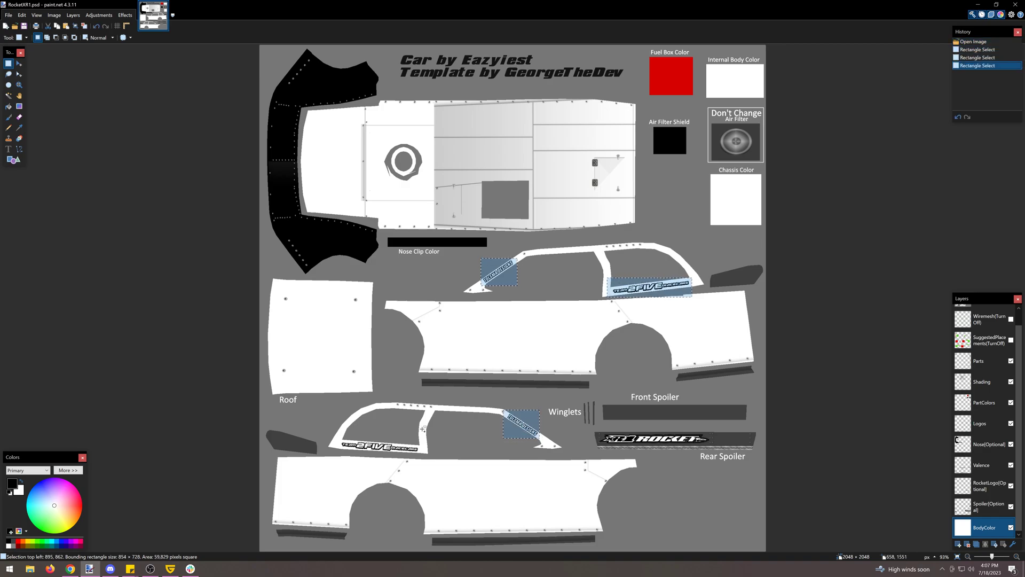
{"action": "left_click_drag", "start_coordinate": [338, 436], "coordinate": [420, 458]}
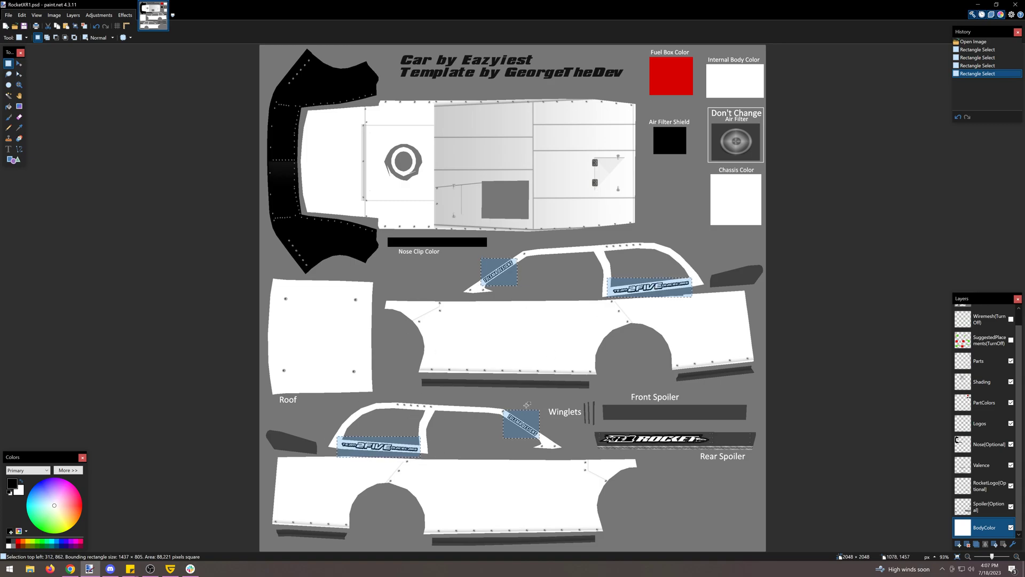
{"action": "left_click_drag", "start_coordinate": [477, 254], "coordinate": [546, 444]}
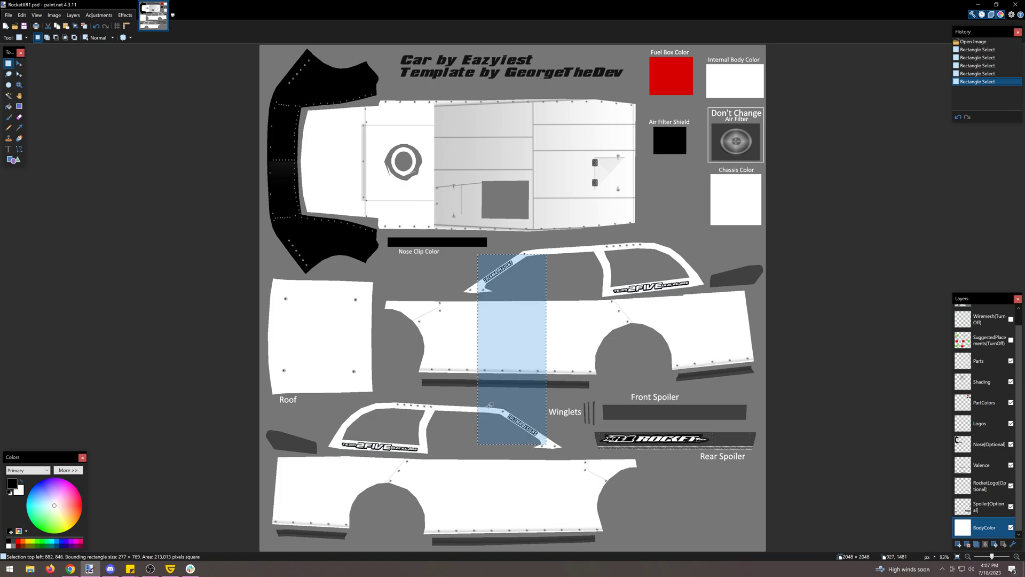
{"action": "left_click", "coordinate": [176, 141]}
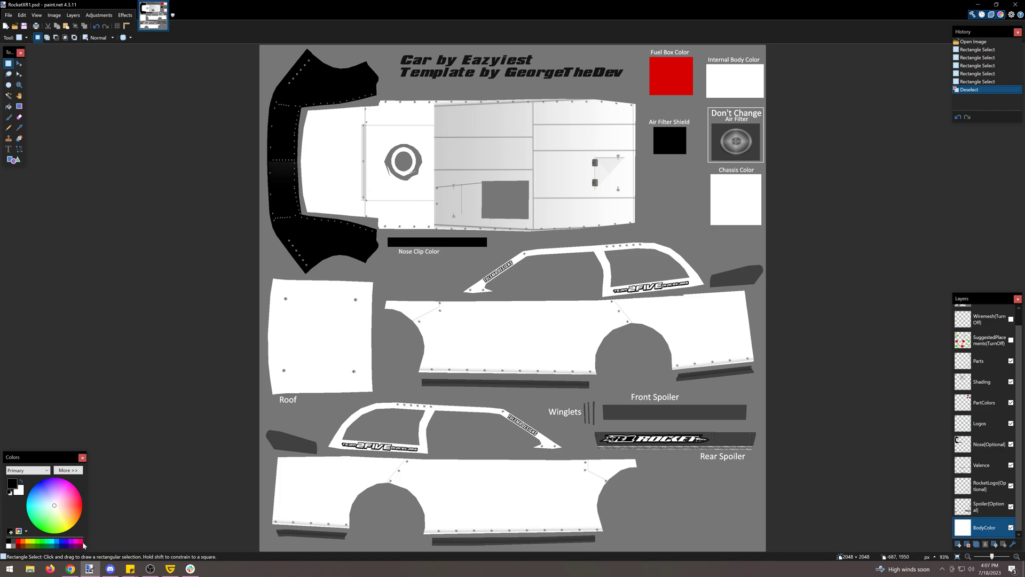
{"action": "left_click", "coordinate": [70, 568]}
Close the Outlaw Kart preview, preview RocketXR1.psd in the CLM / SLM folder, then return to paint.net
{"action": "left_click", "coordinate": [238, 394]}
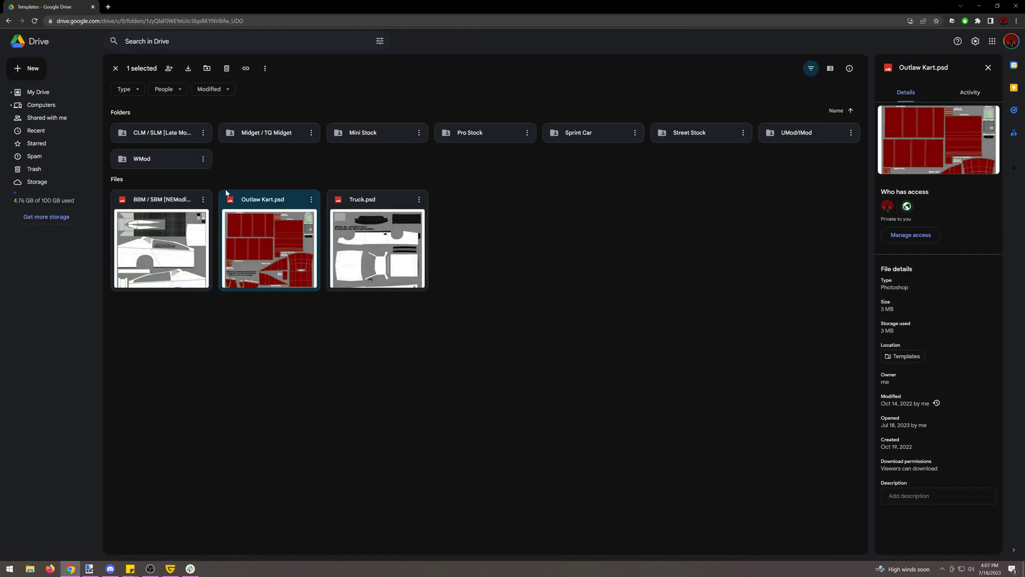
{"action": "double_click", "coordinate": [184, 133]}
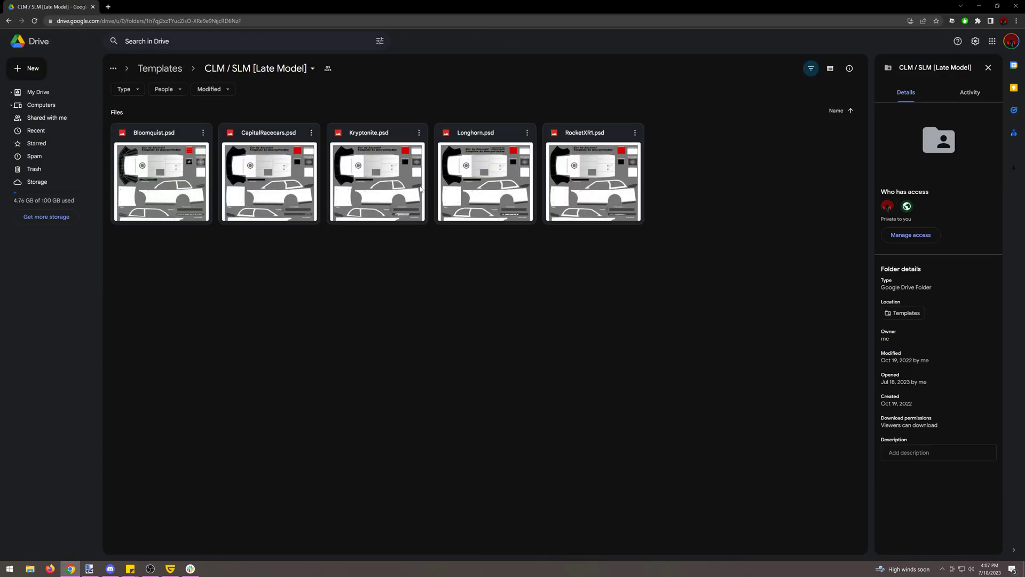
{"action": "double_click", "coordinate": [554, 177]}
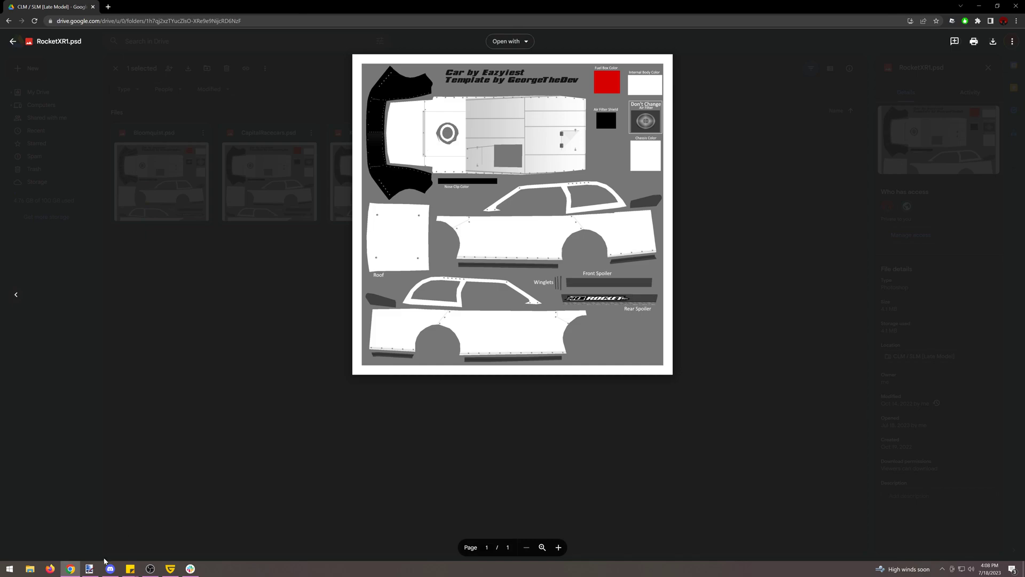
{"action": "left_click", "coordinate": [89, 569]}
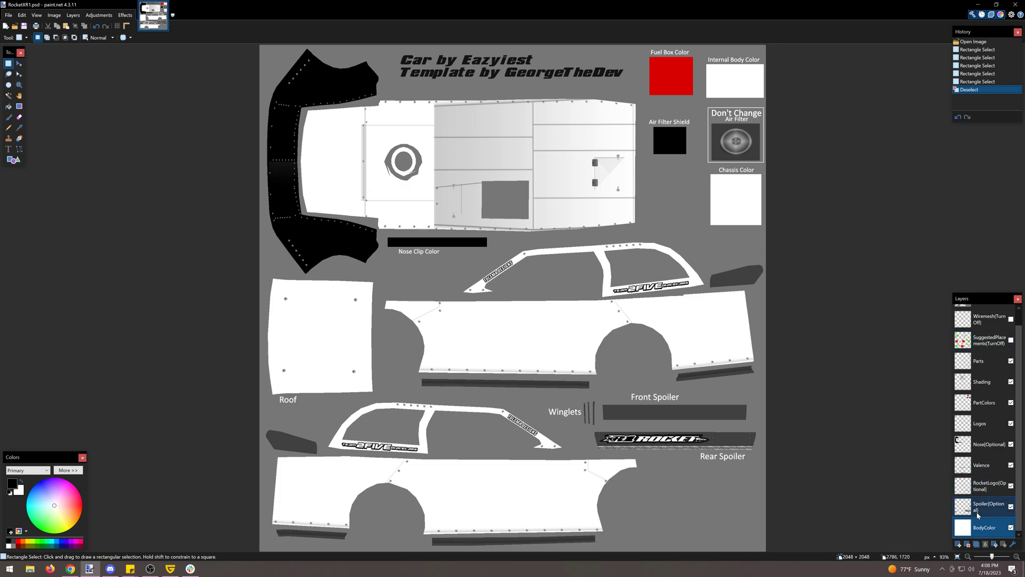
Bucket-fill the white body panels on the BodyColor layer with red
{"action": "left_click", "coordinate": [8, 107]}
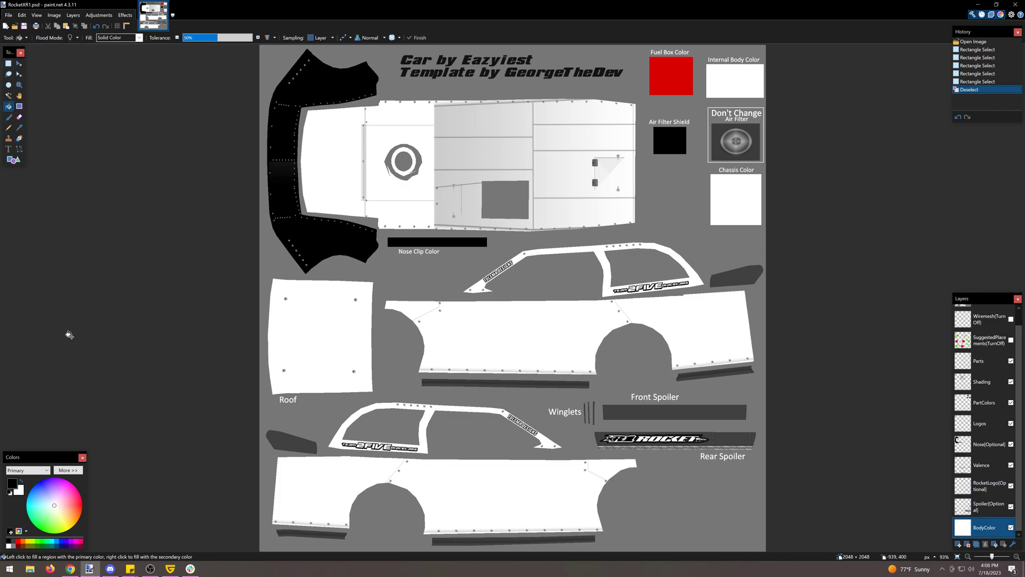
{"action": "left_click", "coordinate": [19, 541]}
{"action": "left_click", "coordinate": [612, 477]}
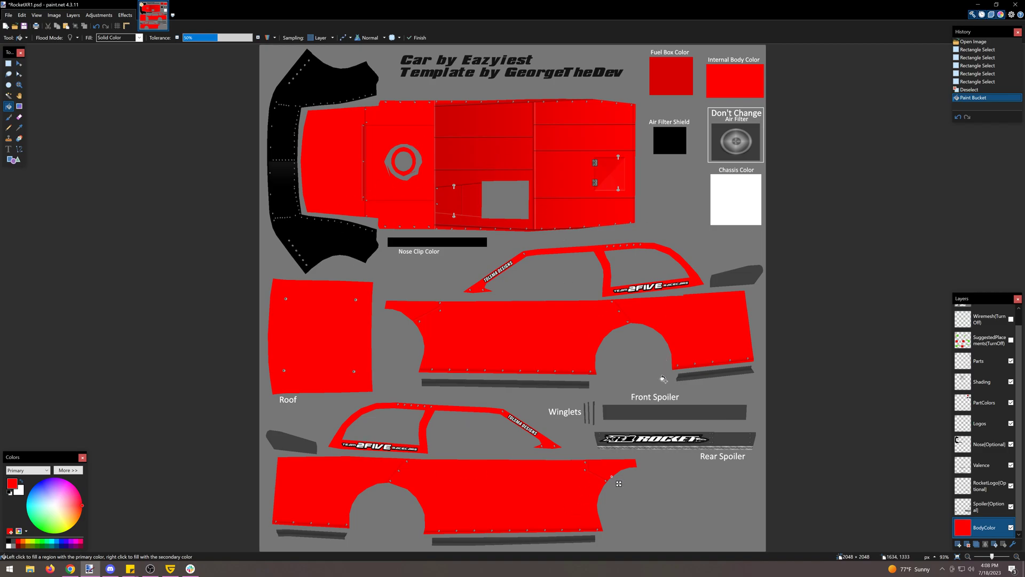
{"action": "scroll", "coordinate": [985, 398], "scroll_direction": "up", "scroll_amount": 1}
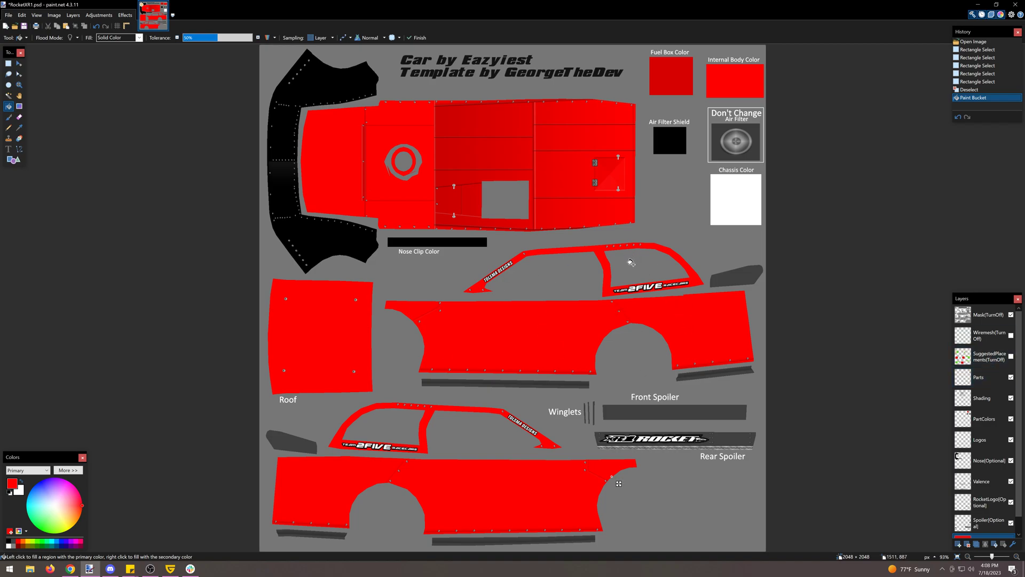
Turn on the Wiremesh and Mask layer visibility and make Wiremesh the active layer
{"action": "left_click", "coordinate": [1011, 315]}
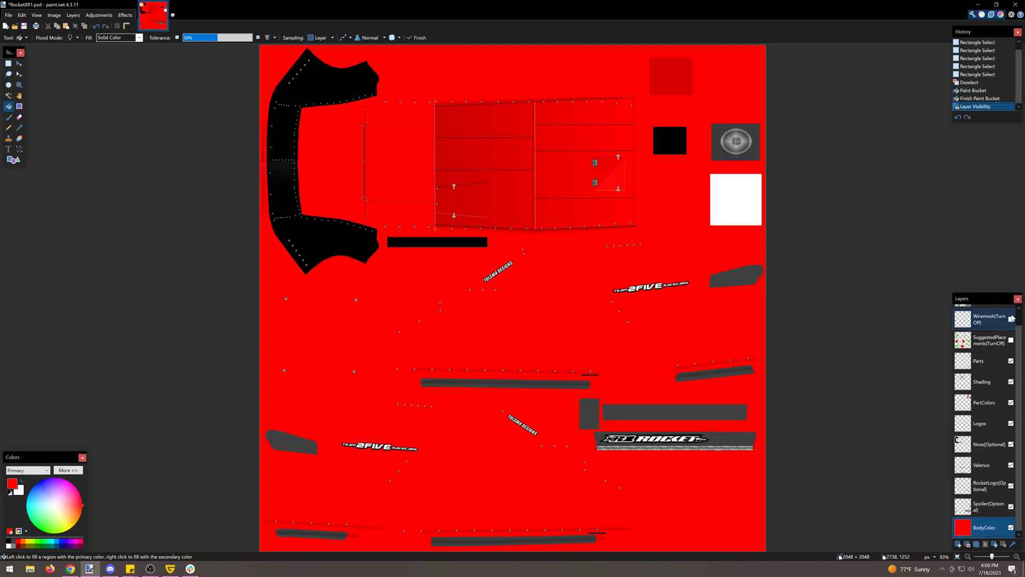
{"action": "left_click", "coordinate": [1011, 318]}
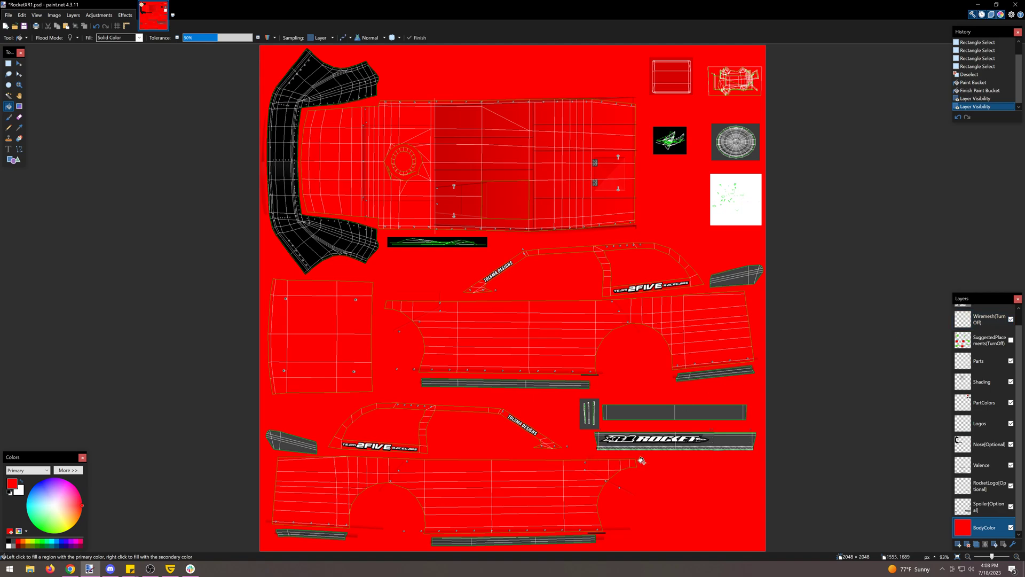
{"action": "left_click", "coordinate": [1011, 316]}
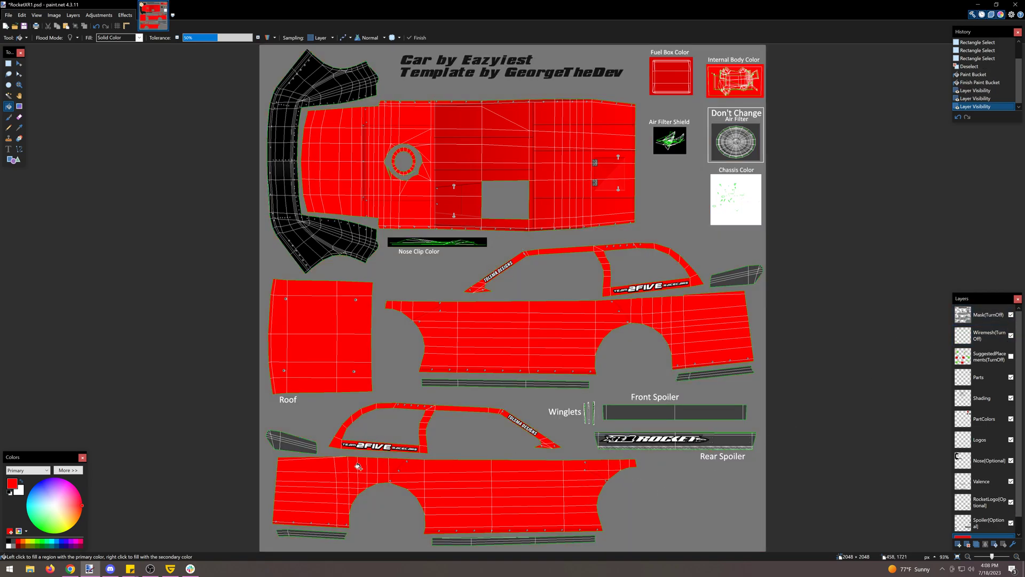
{"action": "left_click", "coordinate": [988, 342]}
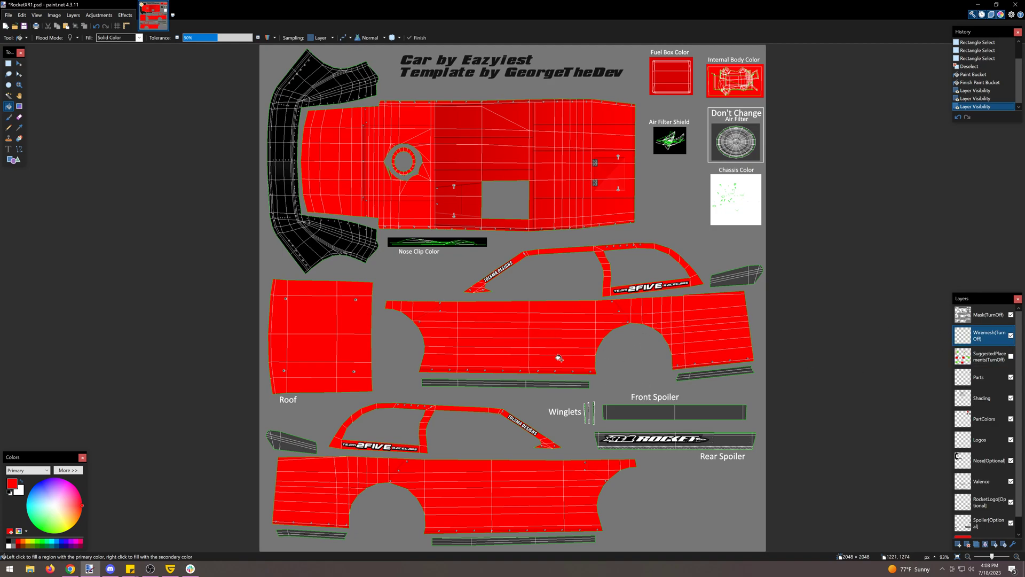
{"action": "left_click", "coordinate": [8, 63]}
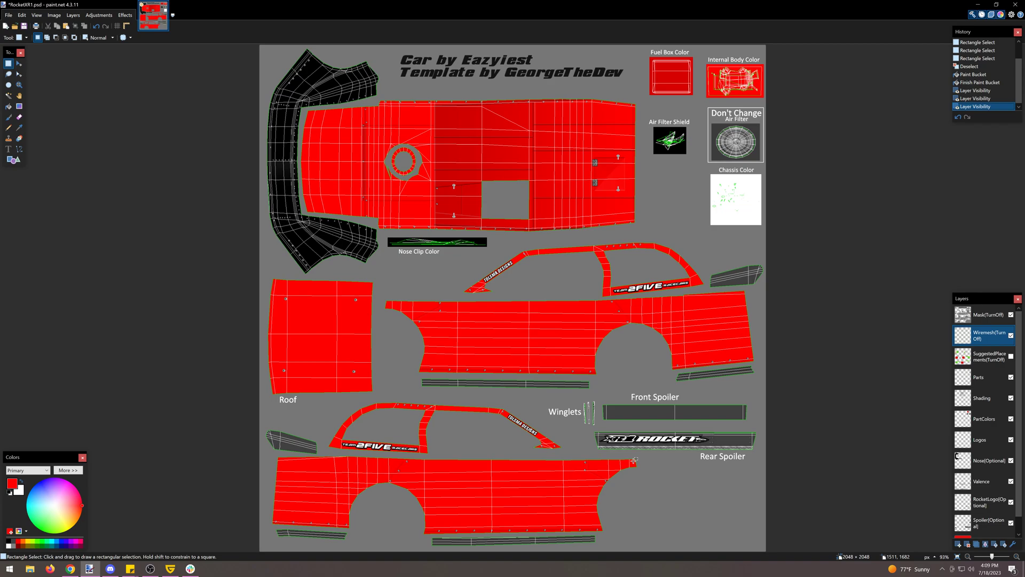
{"action": "left_click_drag", "start_coordinate": [281, 458], "coordinate": [355, 469]}
{"action": "left_click_drag", "start_coordinate": [358, 459], "coordinate": [361, 466]}
{"action": "left_click_drag", "start_coordinate": [368, 460], "coordinate": [382, 472]}
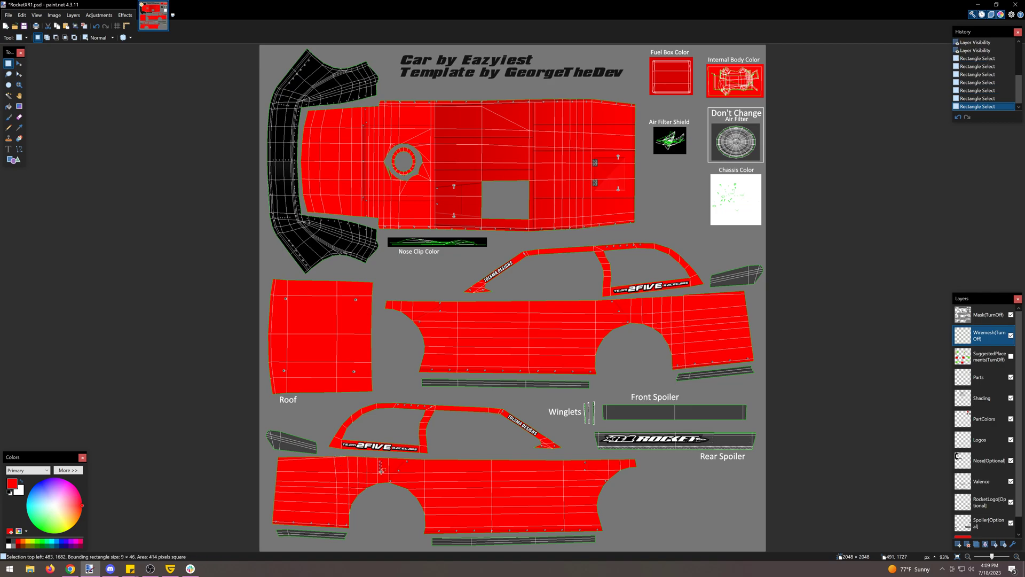
{"action": "key", "text": "ctrl+d"}
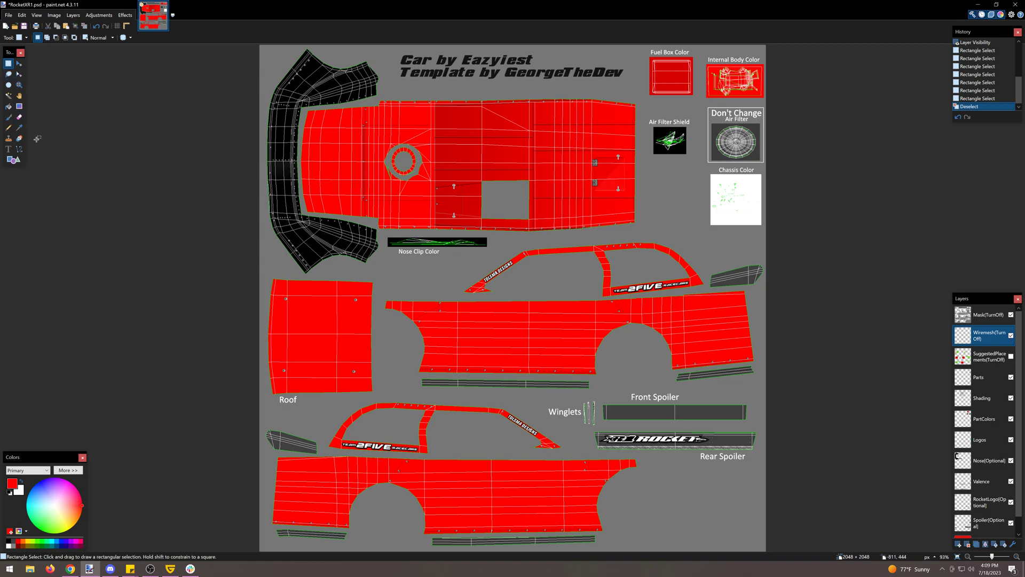
Add a new layer above BodyColor and set up a yellow Paintbrush at width 11
{"action": "left_click", "coordinate": [8, 117]}
{"action": "left_click", "coordinate": [28, 541]}
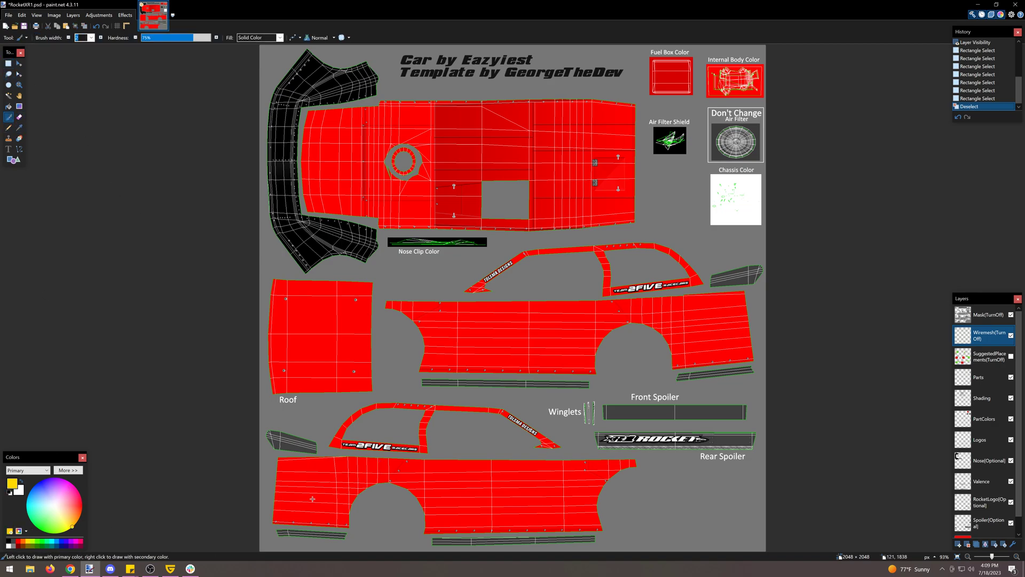
{"action": "scroll", "coordinate": [983, 427], "scroll_direction": "down", "scroll_amount": 1}
{"action": "left_click", "coordinate": [983, 528]}
{"action": "left_click", "coordinate": [959, 544]}
{"action": "left_click_drag", "start_coordinate": [314, 464], "coordinate": [329, 469]}
{"action": "left_click", "coordinate": [92, 37]}
{"action": "left_click", "coordinate": [87, 107]}
Paint yellow dots along the lower side panel's top edge and the top panel's lower edge
{"action": "left_click", "coordinate": [308, 465]}
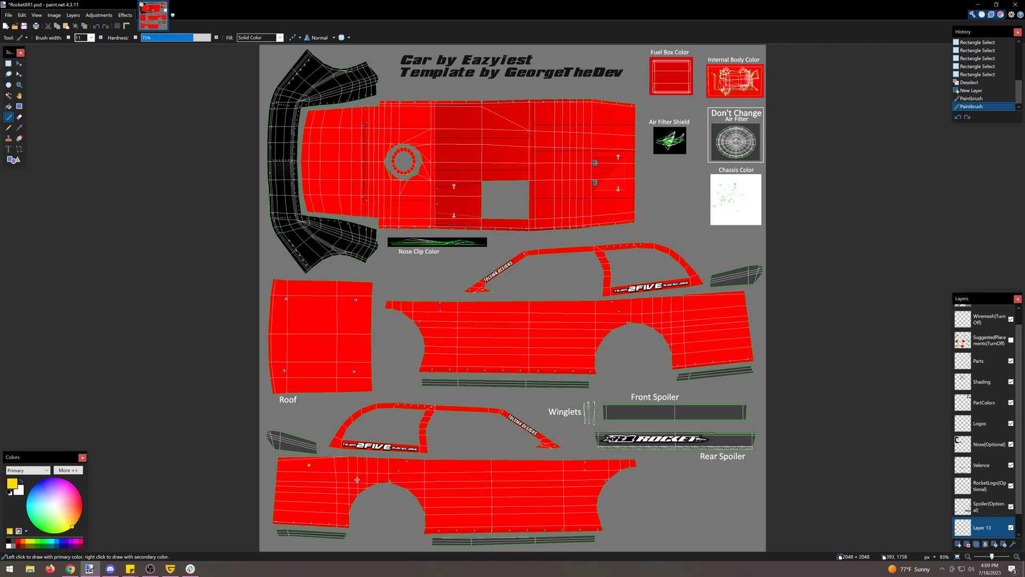
{"action": "left_click", "coordinate": [340, 463]}
{"action": "left_click", "coordinate": [352, 464]}
{"action": "left_click", "coordinate": [363, 464]}
{"action": "left_click", "coordinate": [372, 463]}
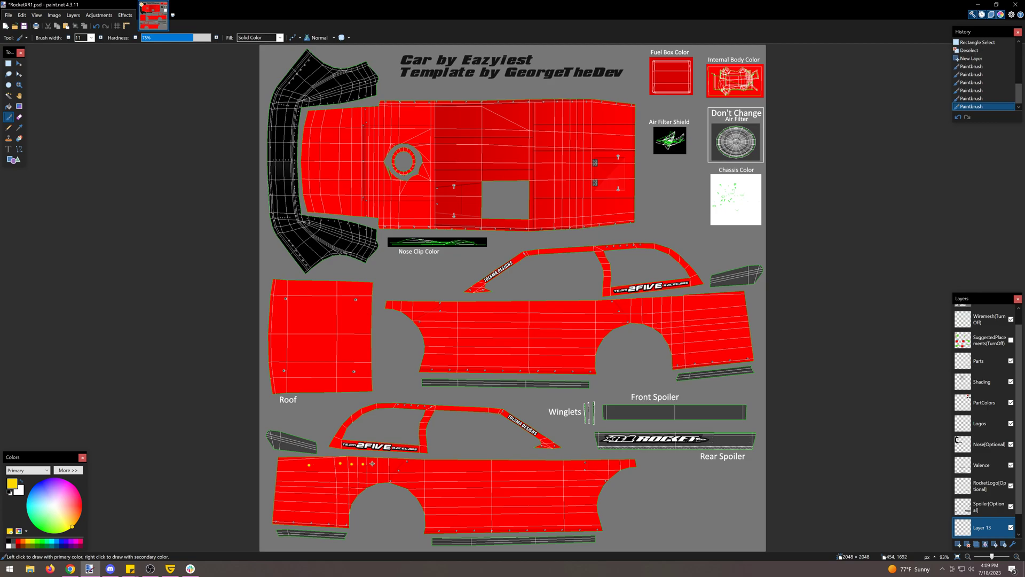
{"action": "left_click", "coordinate": [608, 218]}
{"action": "left_click", "coordinate": [587, 219]}
{"action": "left_click", "coordinate": [579, 220]}
{"action": "left_click", "coordinate": [573, 221]}
{"action": "left_click", "coordinate": [566, 221]}
{"action": "left_click", "coordinate": [9, 65]}
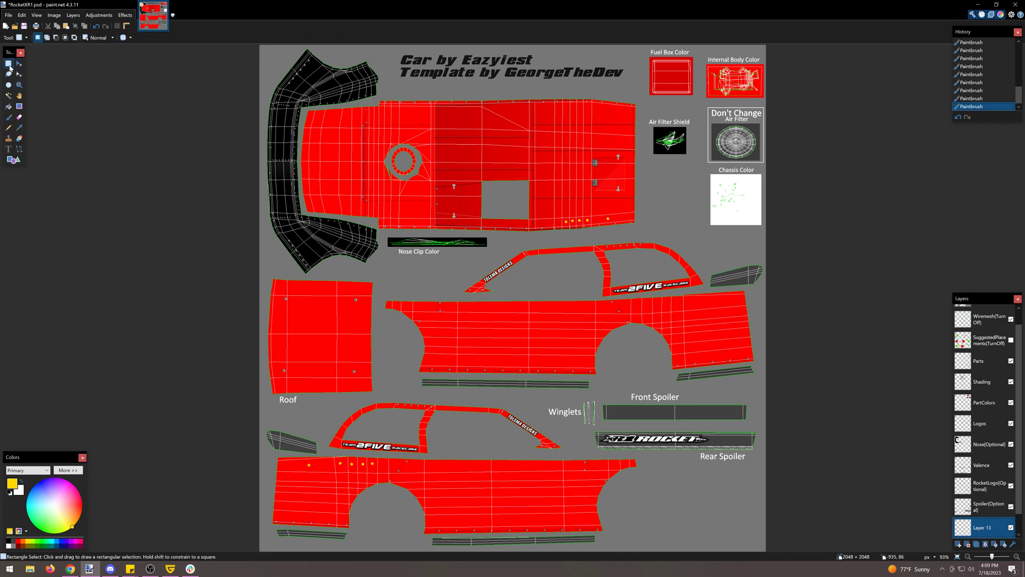
Select around the top panel's yellow dots and bucket-fill that area solid yellow
{"action": "left_click_drag", "start_coordinate": [562, 232], "coordinate": [632, 216]}
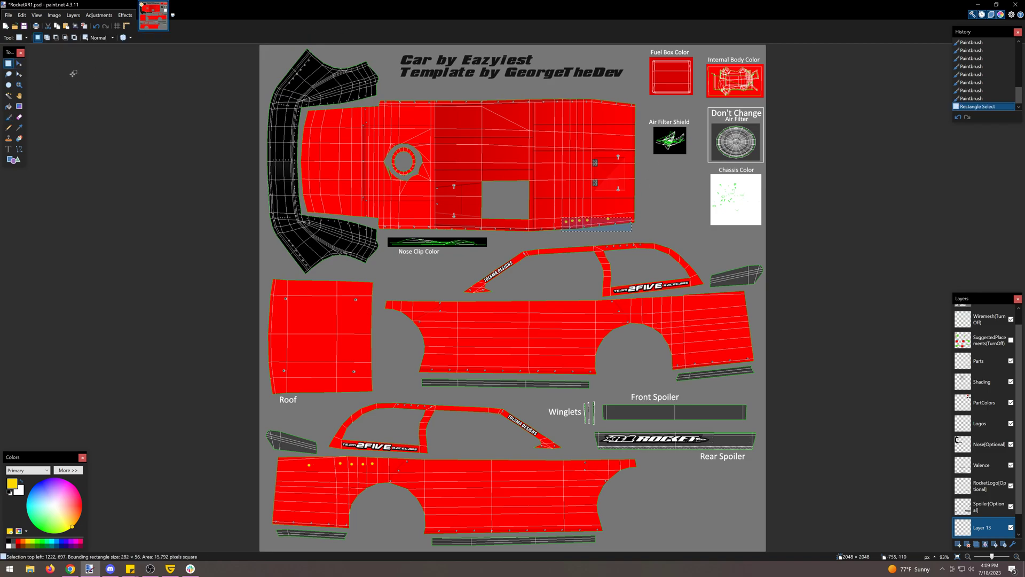
{"action": "left_click", "coordinate": [8, 106]}
{"action": "left_click", "coordinate": [621, 227]}
{"action": "double_click", "coordinate": [621, 227]}
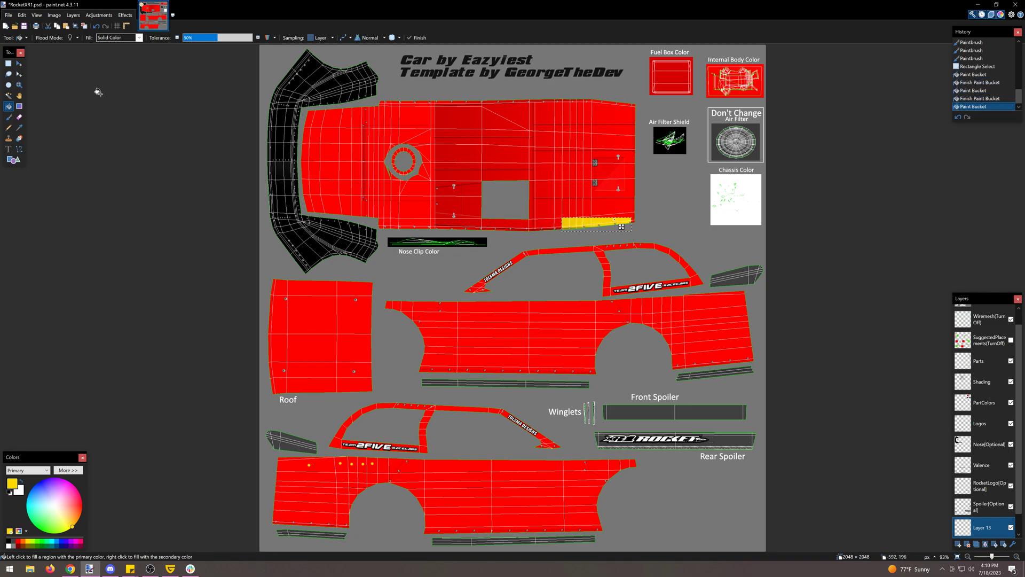
{"action": "key", "text": "s"}
Copy the yellow strip and paste it onto the lower side panel's top-left edge
{"action": "left_click", "coordinate": [625, 228]}
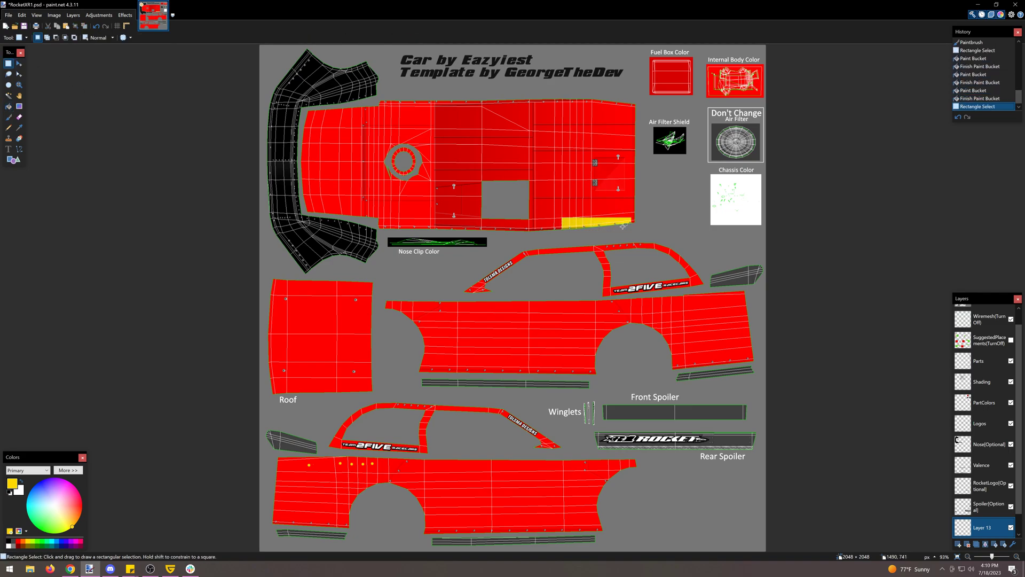
{"action": "left_click_drag", "start_coordinate": [610, 229], "coordinate": [267, 473]}
{"action": "key", "text": "ctrl+c"}
{"action": "key", "text": "ctrl+v"}
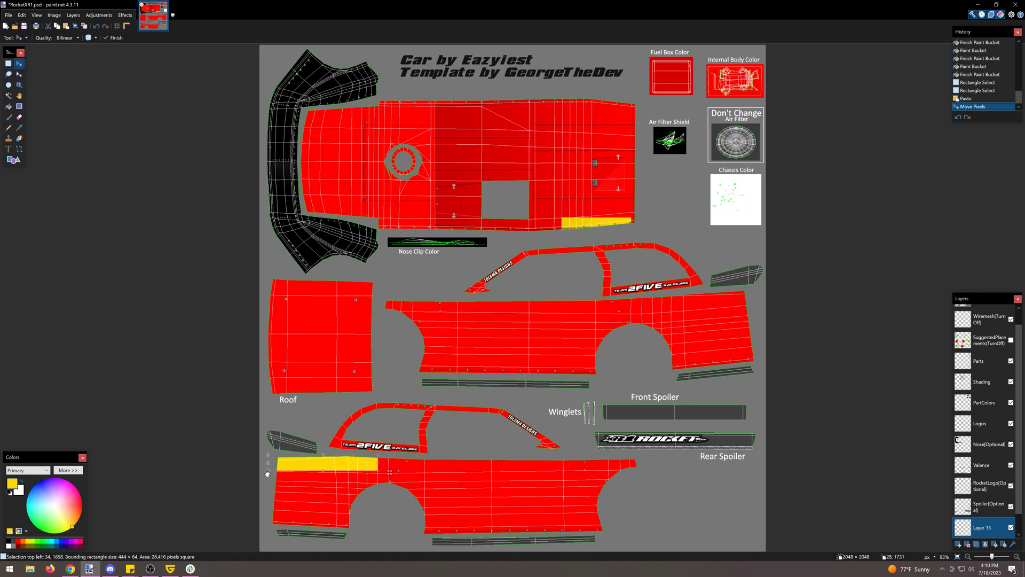
{"action": "left_click", "coordinate": [9, 65]}
{"action": "key", "text": "ctrl+d"}
{"action": "left_click_drag", "start_coordinate": [327, 454], "coordinate": [348, 536]}
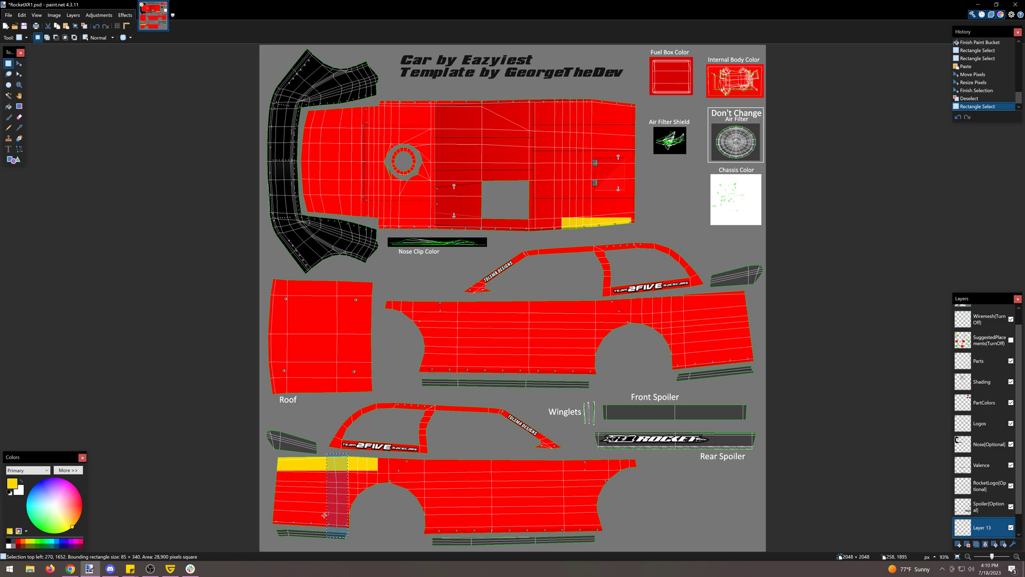
{"action": "left_click_drag", "start_coordinate": [578, 231], "coordinate": [604, 138]}
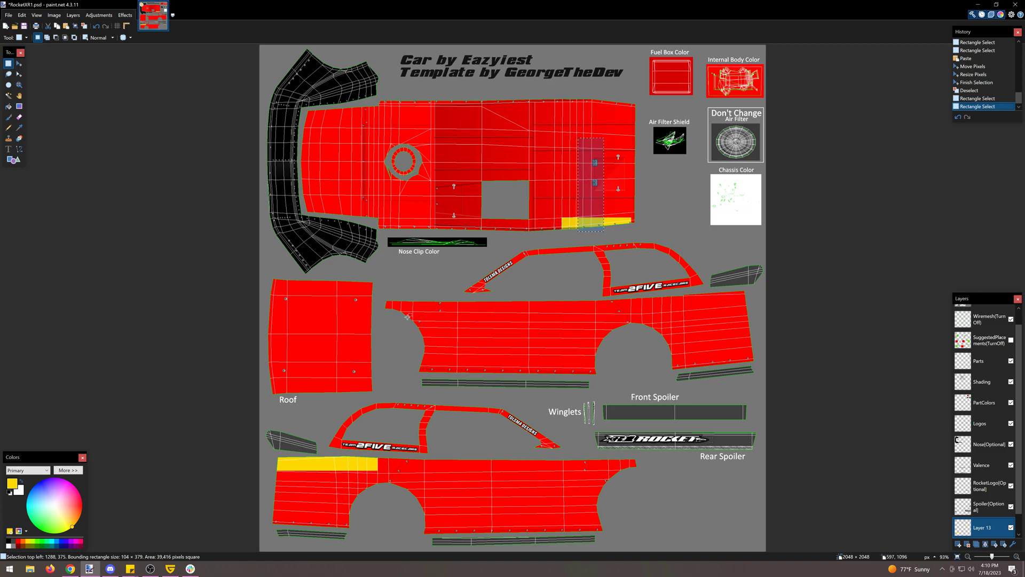
Paint blue dots at the body panel's top-left corner with the Paintbrush
{"action": "left_click_drag", "start_coordinate": [383, 302], "coordinate": [418, 308]}
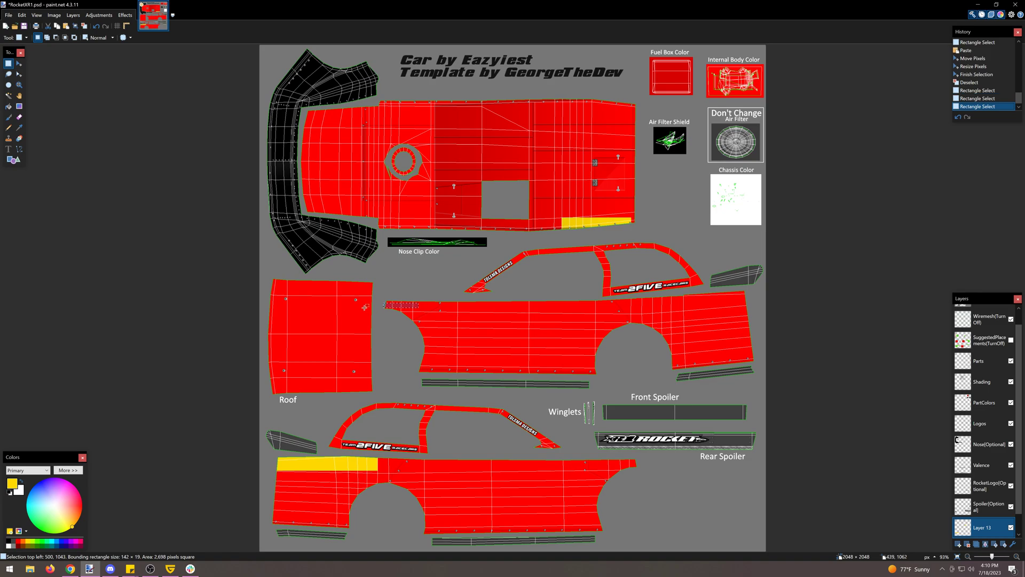
{"action": "left_click", "coordinate": [406, 291]}
{"action": "left_click", "coordinate": [8, 117]}
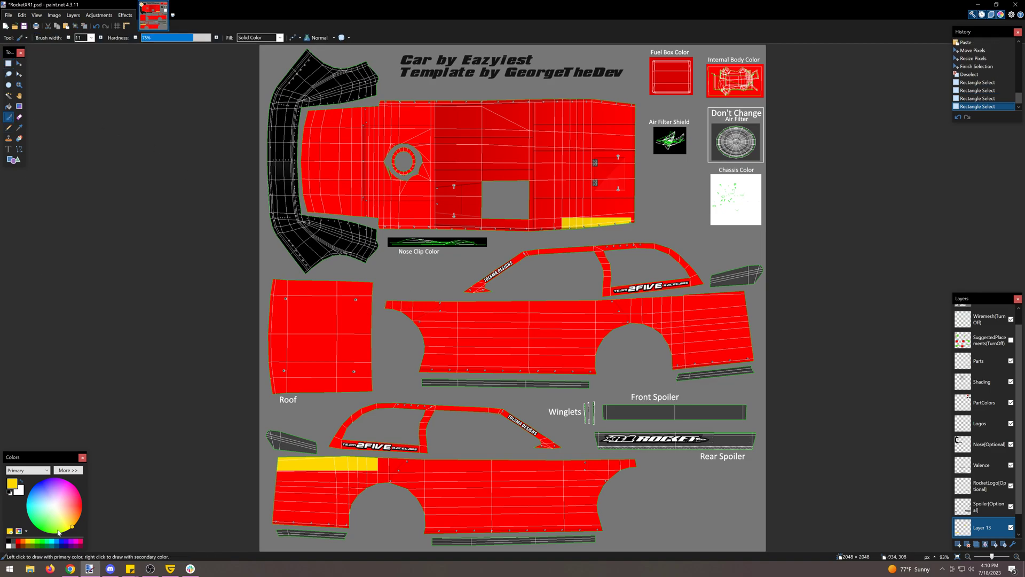
{"action": "left_click", "coordinate": [56, 541]}
{"action": "left_click", "coordinate": [388, 304]}
{"action": "left_click", "coordinate": [395, 303]}
{"action": "left_click", "coordinate": [406, 305]}
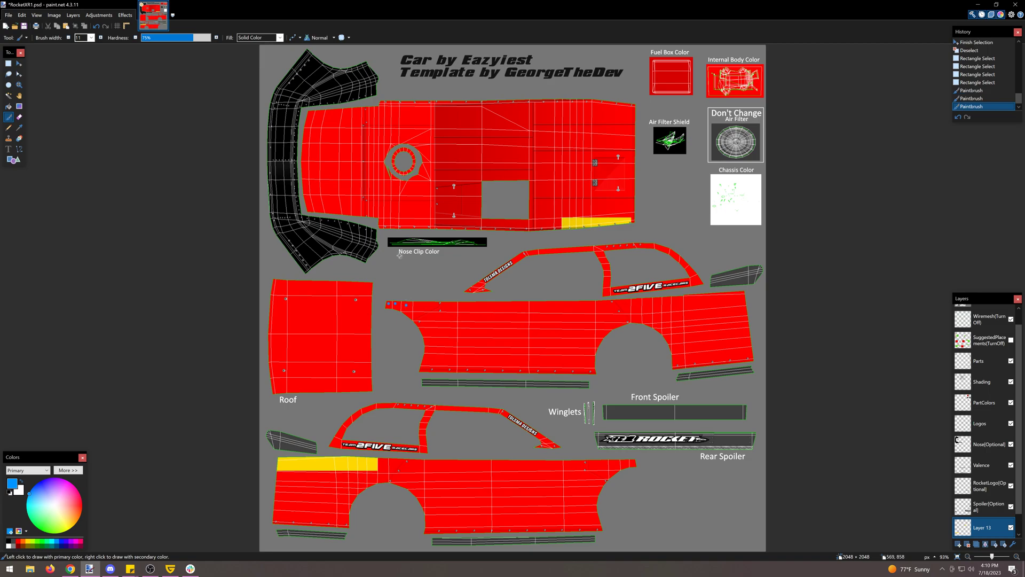
Add blue dots along the top panel's edge, then delete Layer 13 with all its marks
{"action": "left_click", "coordinate": [381, 221]}
{"action": "left_click", "coordinate": [387, 222]}
{"action": "left_click", "coordinate": [395, 220]}
{"action": "left_click", "coordinate": [397, 224]}
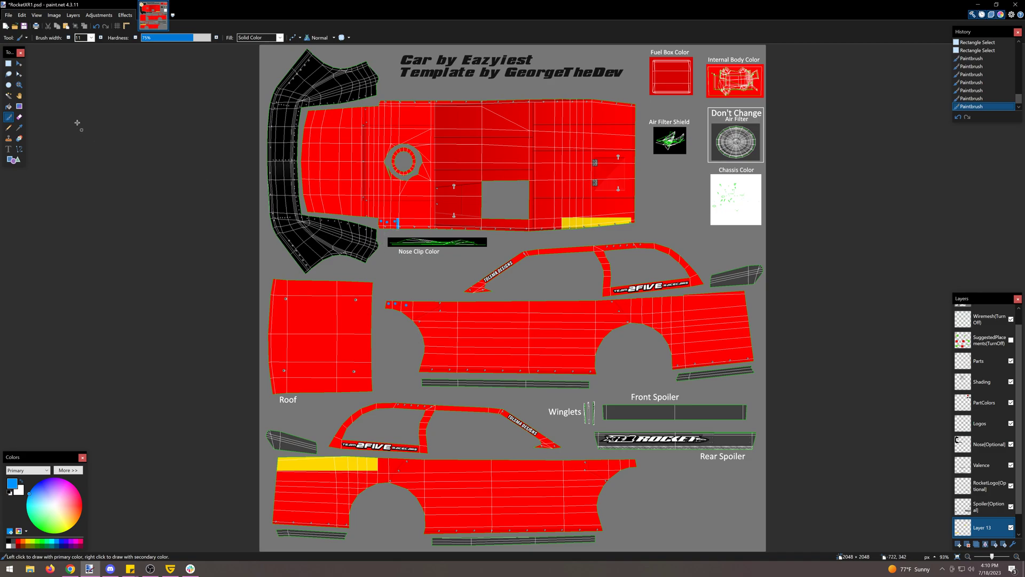
{"action": "left_click", "coordinate": [8, 63]}
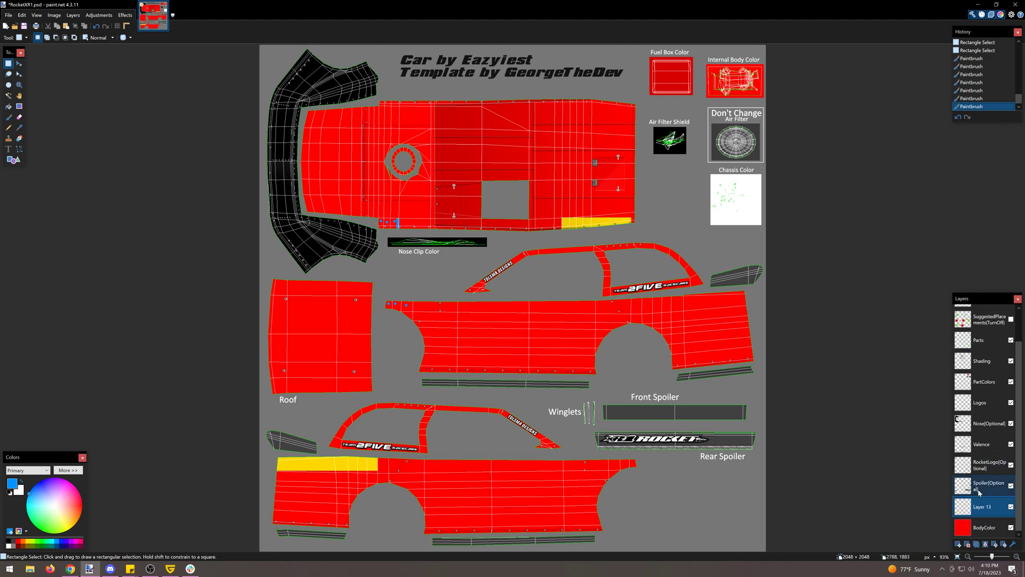
{"action": "left_click", "coordinate": [967, 544]}
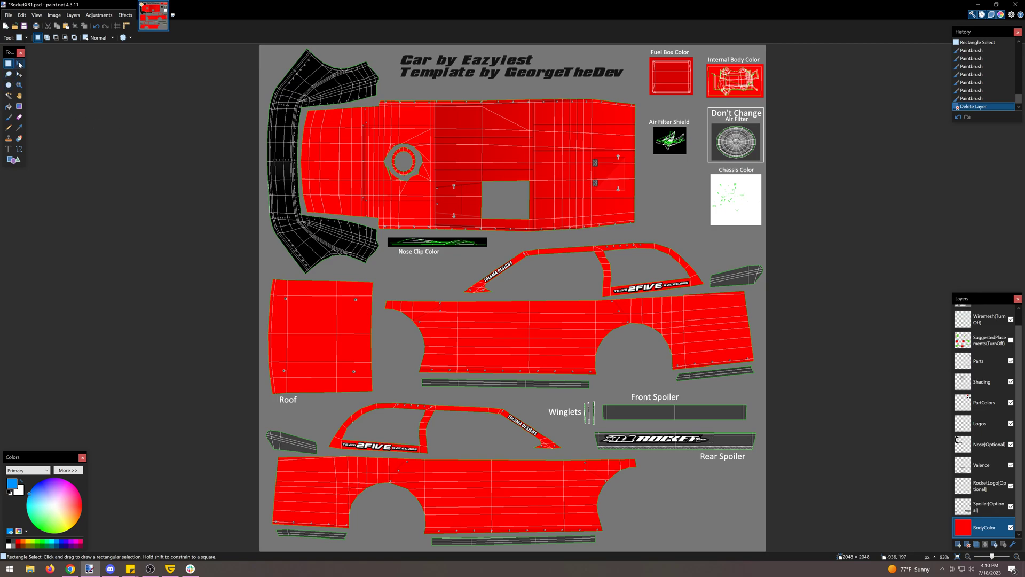
Hide the Wiremesh(TurnOff) layer so the red panels show without grid lines
{"action": "scroll", "coordinate": [985, 373], "scroll_direction": "up", "scroll_amount": 1}
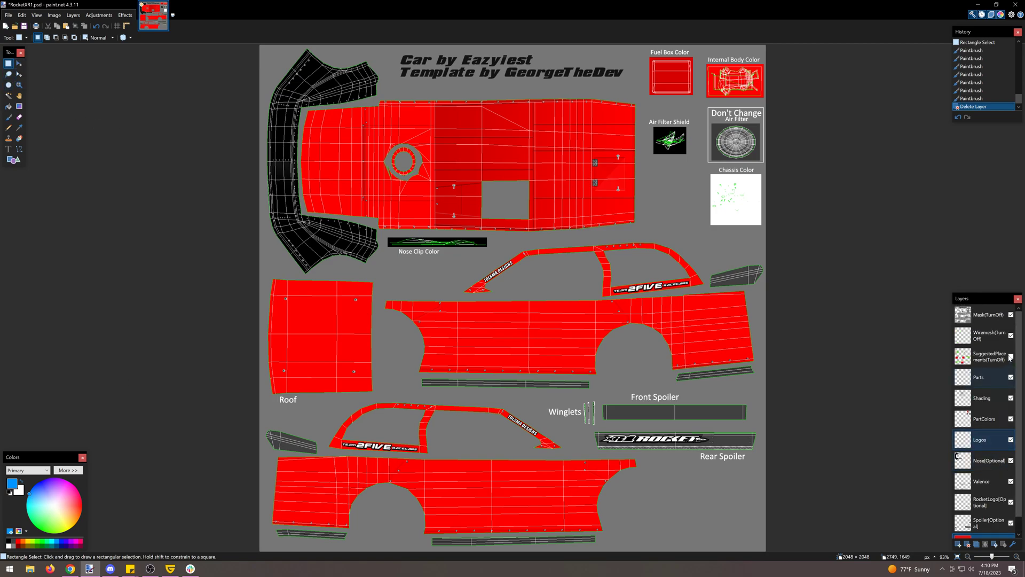
{"action": "left_click", "coordinate": [1010, 334]}
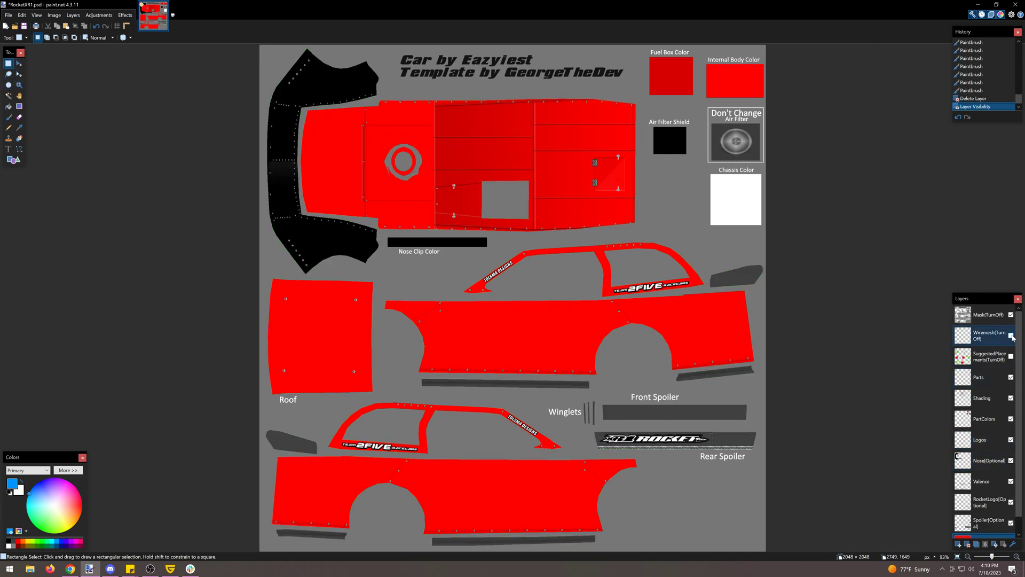